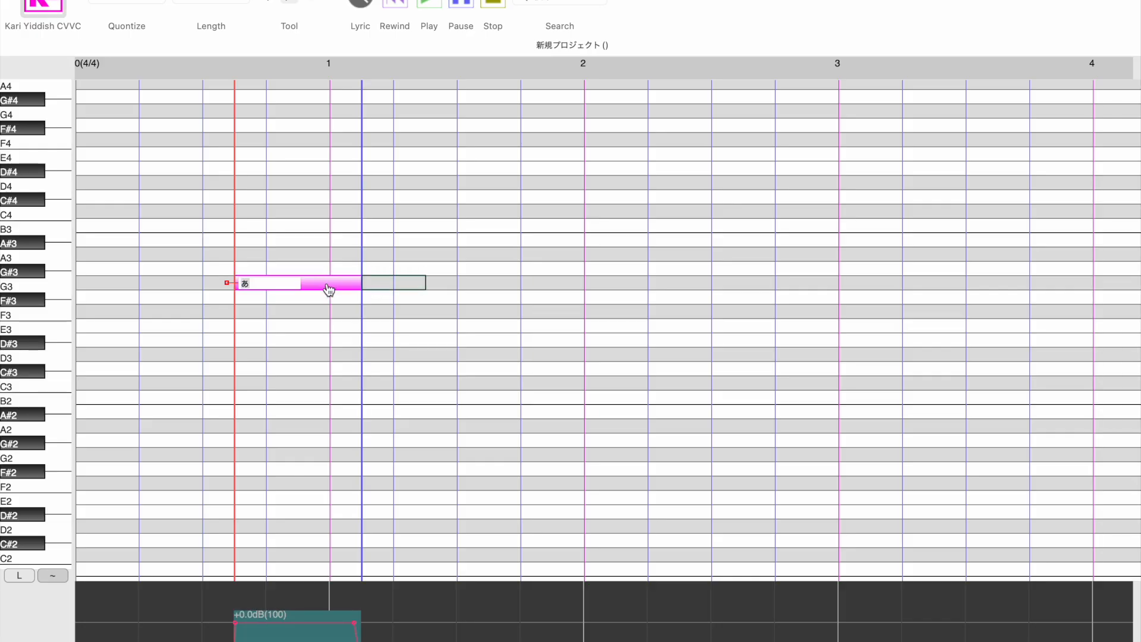
- Give the first G3 note the lyric "l1l" and add a short G3 note with the lyric "l k" directly behind it
type("l1")
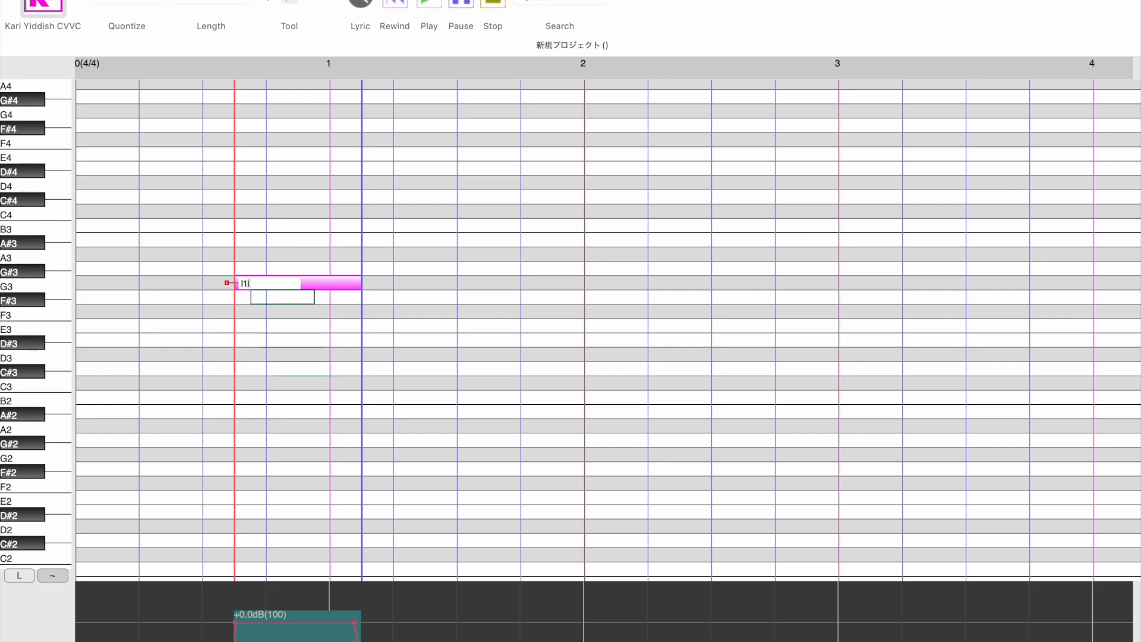
key("Return")
left_click(374, 287)
left_click(395, 288)
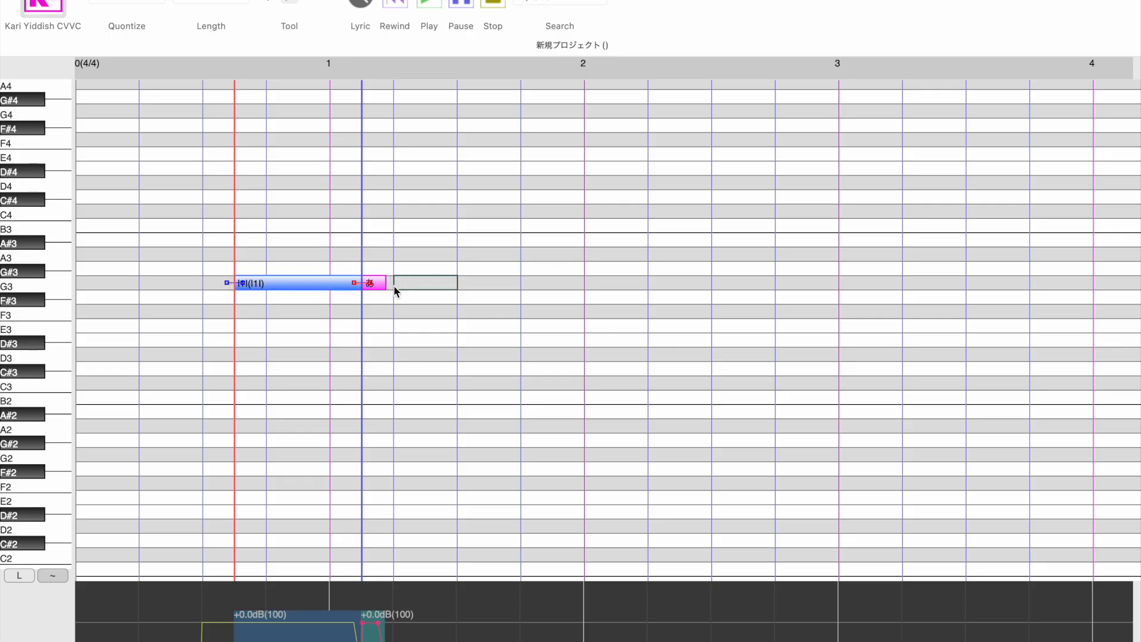
double_click(381, 291)
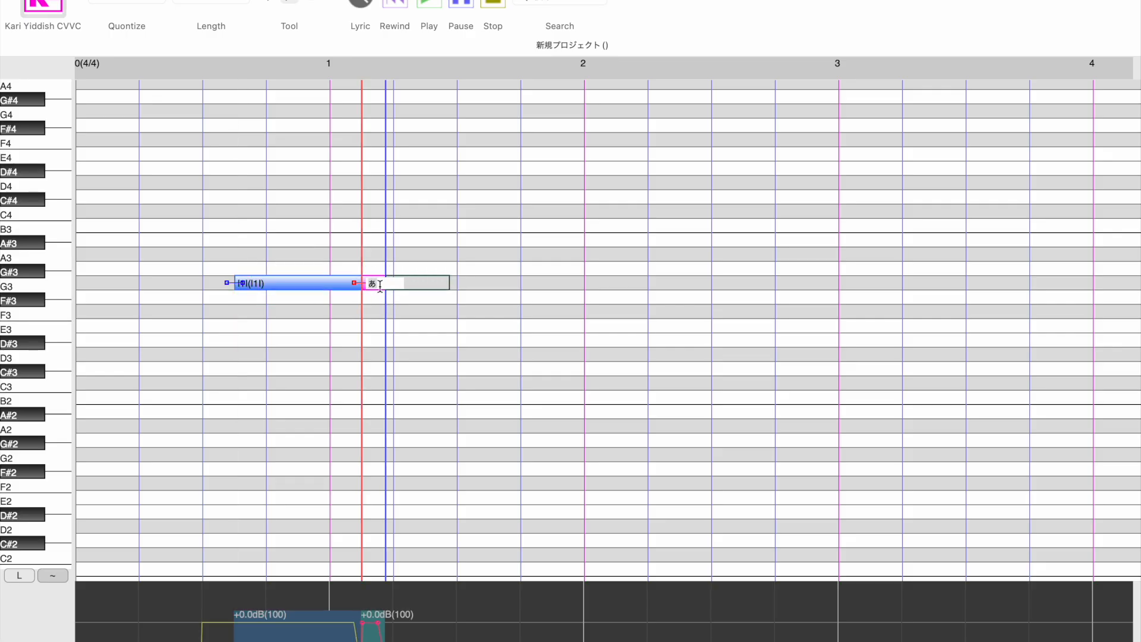
key("BackSpace")
type("l k")
key("Return")
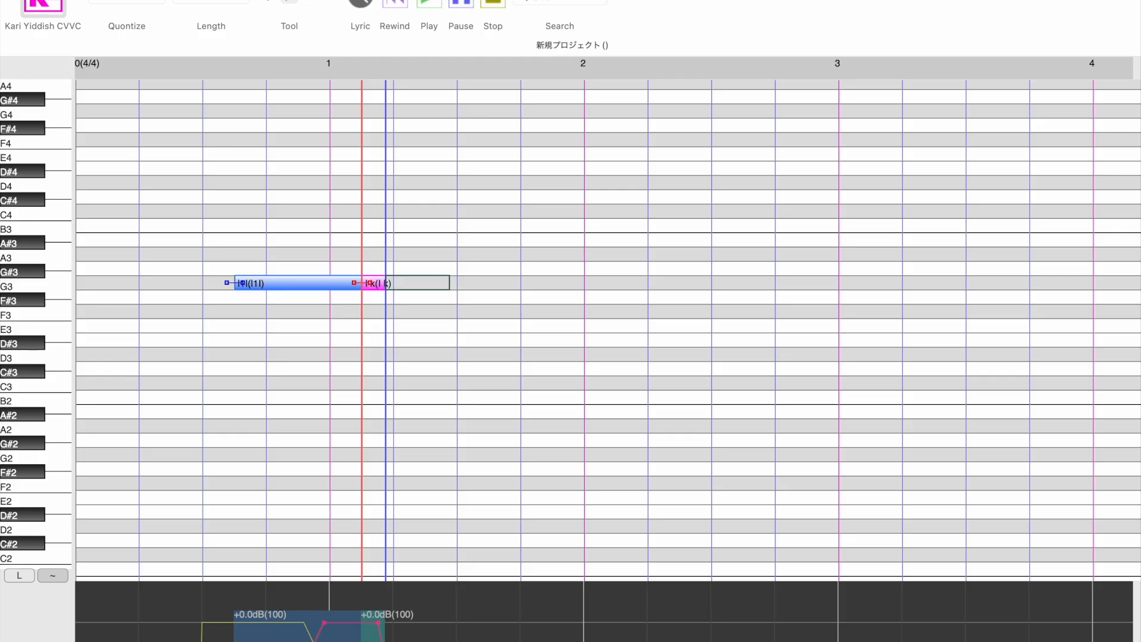
- Add another short G3 note with the lyric "k d" directly after the "l k" note
left_click(392, 285)
left_click(402, 292)
double_click(402, 290)
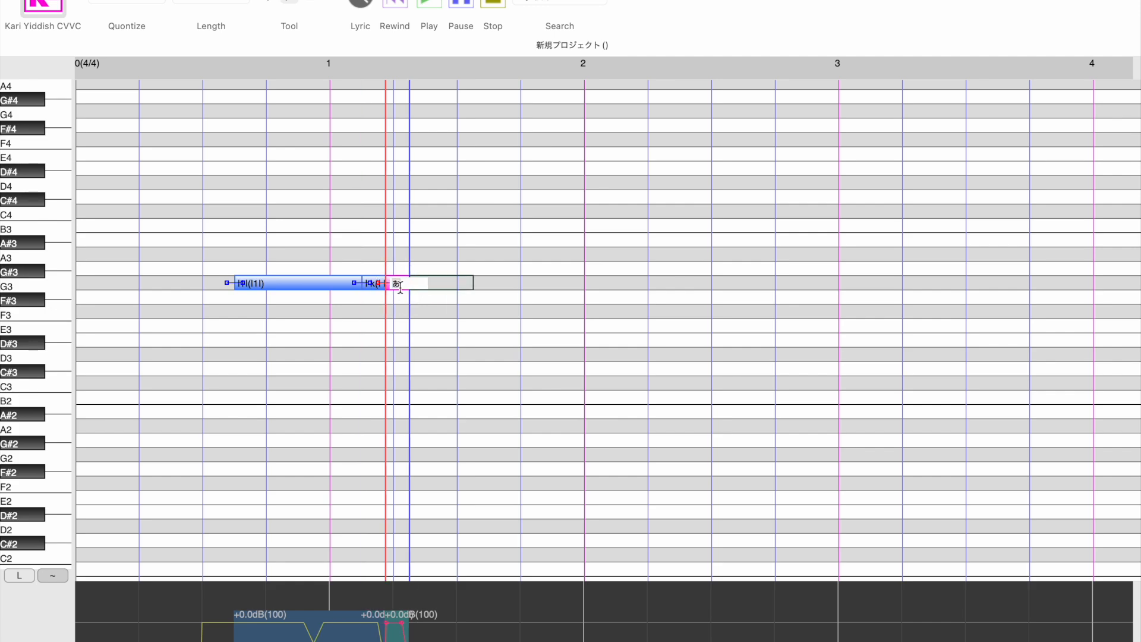
type("k d")
key("Return")
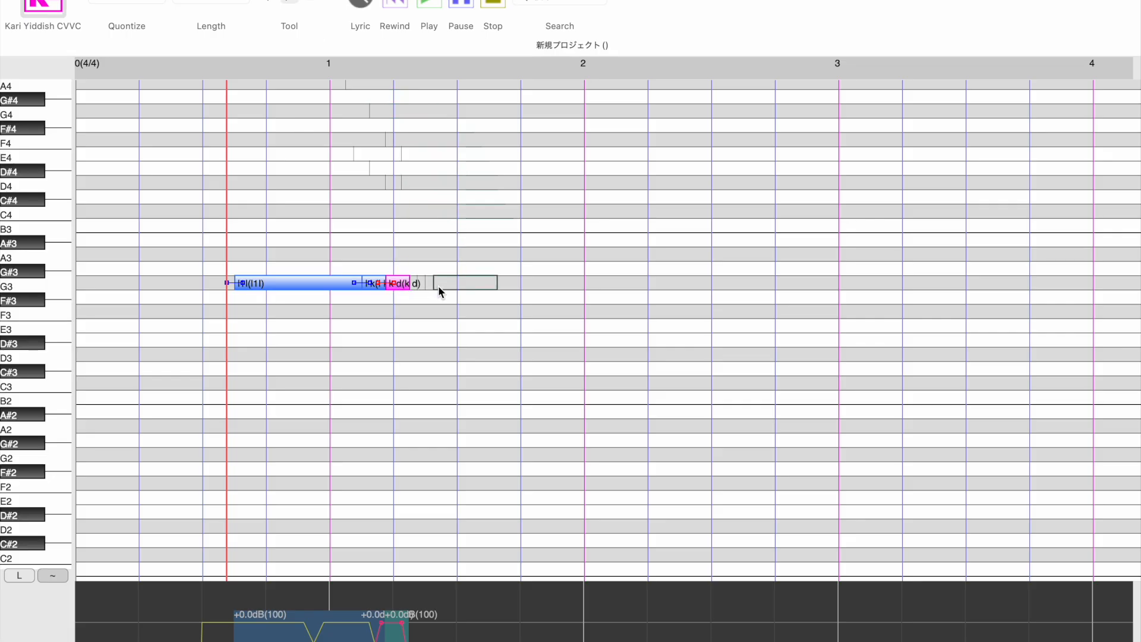
- Draw a longer G3 note between bars 1 and 2, slightly after "k d", and give it the lyric "gel"
left_click_drag(440, 291, 522, 287)
type("g")
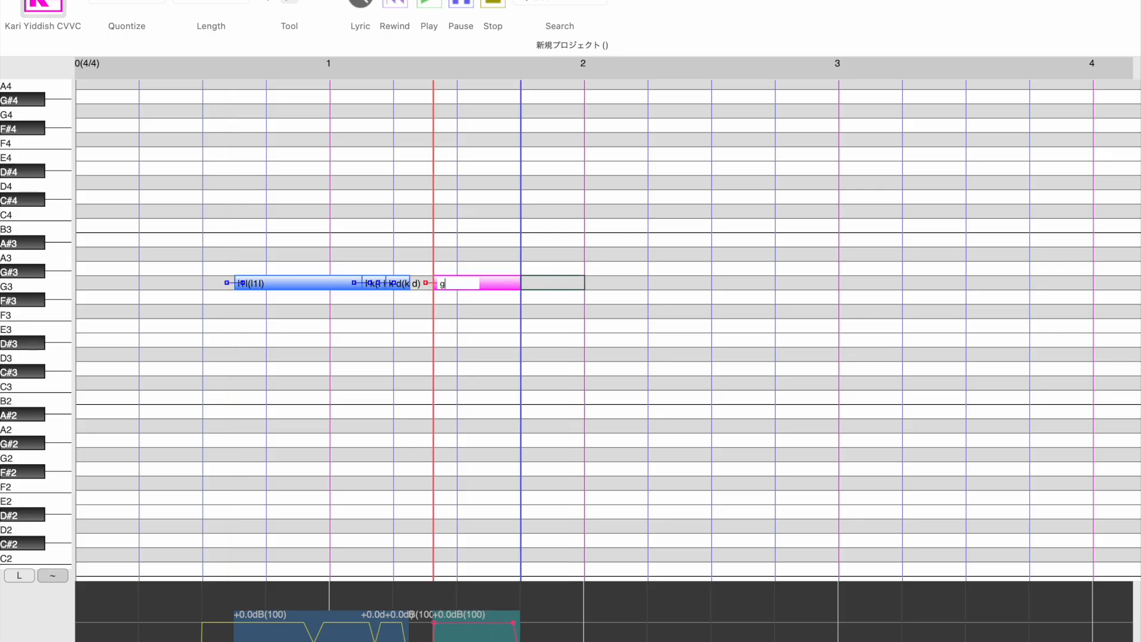
type("el")
key("Left")
key("Left")
key("Return")
- Add a short G3 note with the lyric "el k" directly after "gel" and place the playback position at the start of "gel"
left_click(562, 289)
left_click(562, 289)
double_click(540, 283)
type("el")
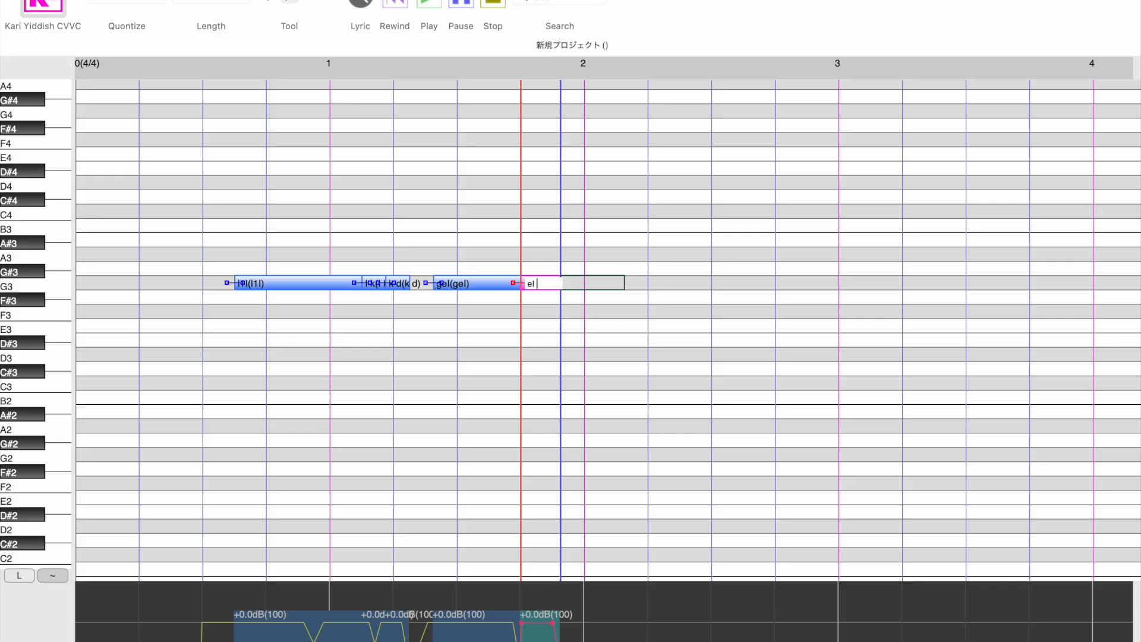
type(" k")
key("Return")
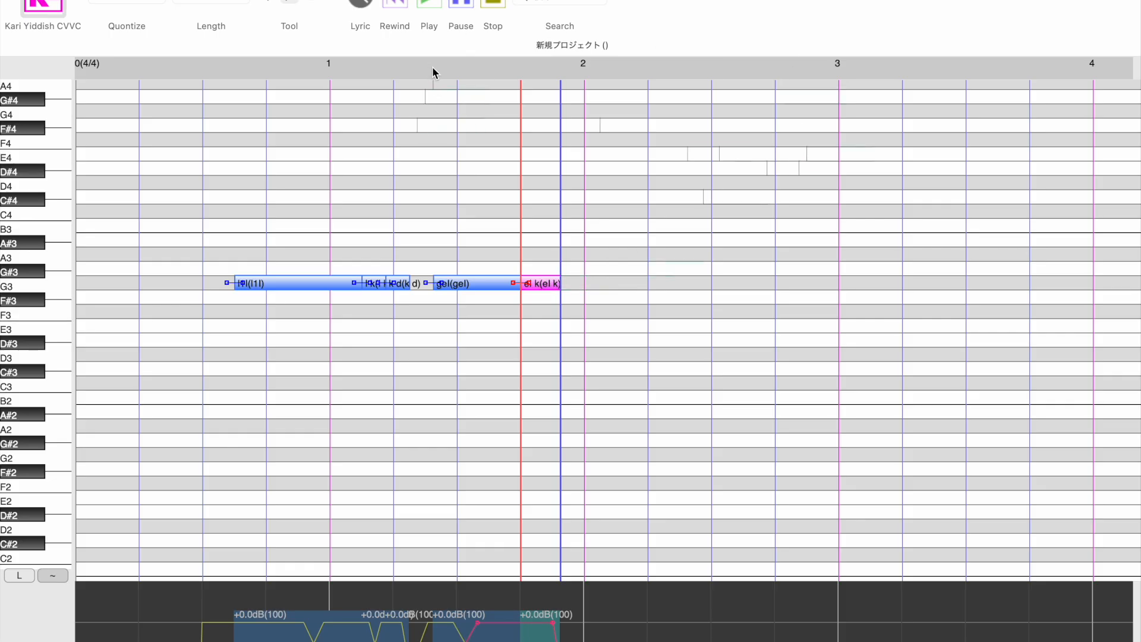
left_click(431, 72)
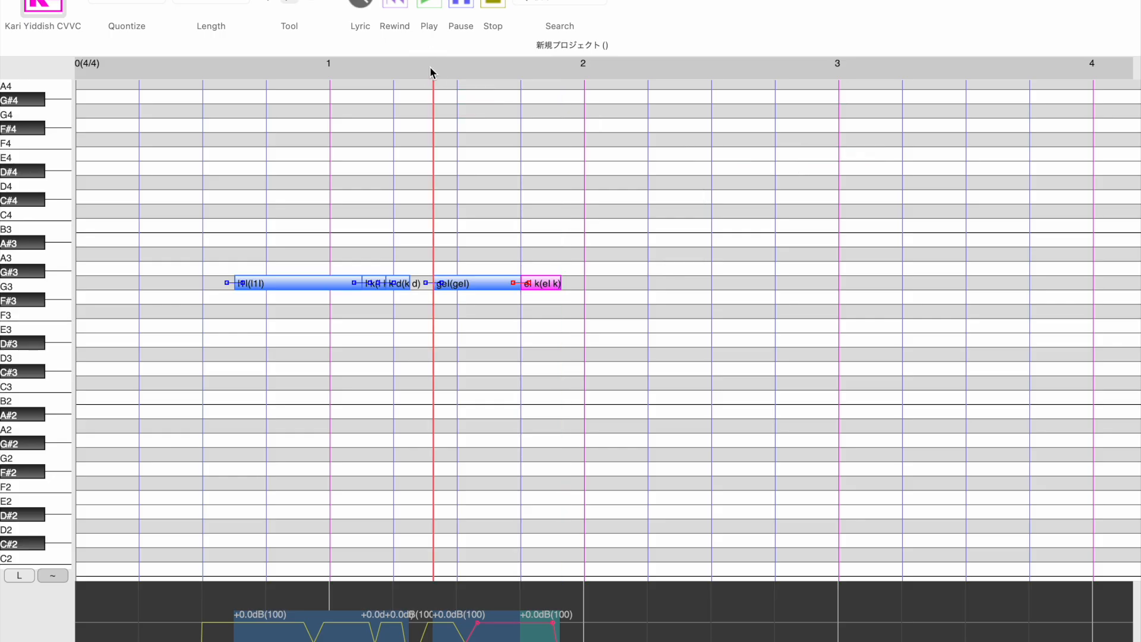
- Draw a G3 note starting at bar 2 and give it the lyric "ml"
scroll(588, 285, "right", 3)
scroll(588, 286, "down", 1)
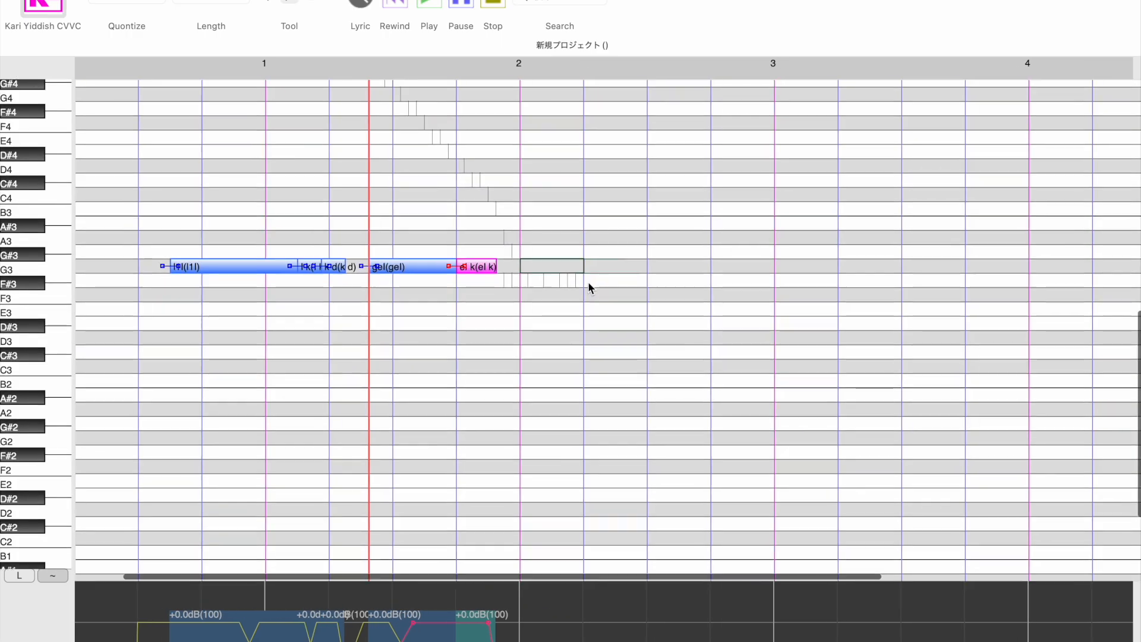
left_click_drag(514, 267, 609, 265)
left_click(581, 265)
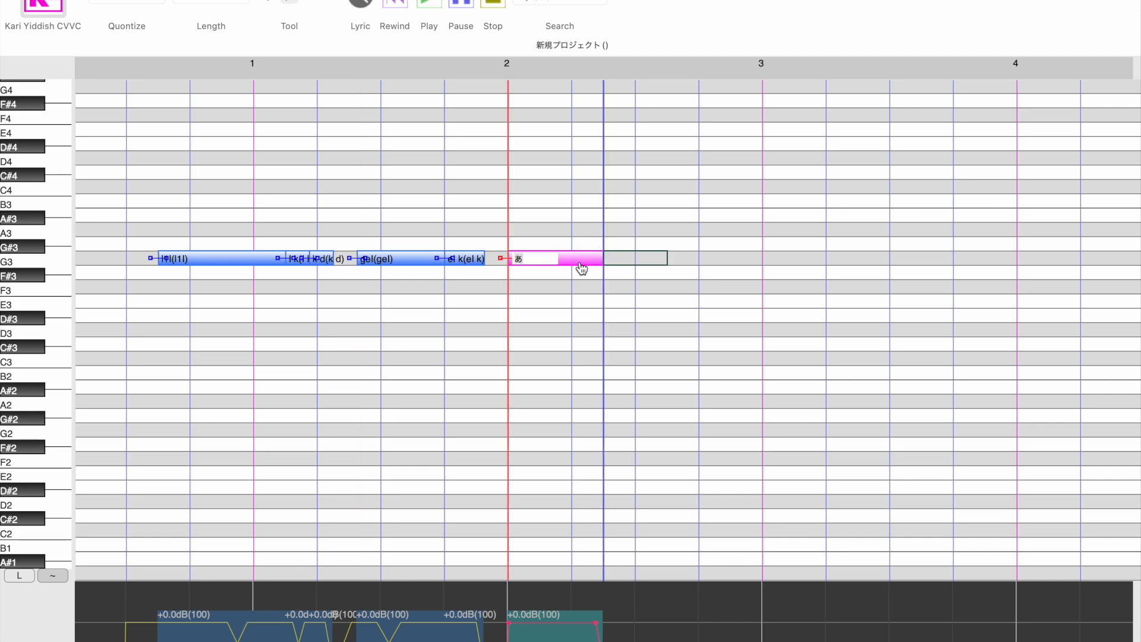
type("ml")
key("Return")
- Add a short G3 note with the lyric "l L" directly after the "ml" note
left_click(609, 263)
left_click_drag(609, 262, 642, 261)
double_click(628, 261)
type("l L")
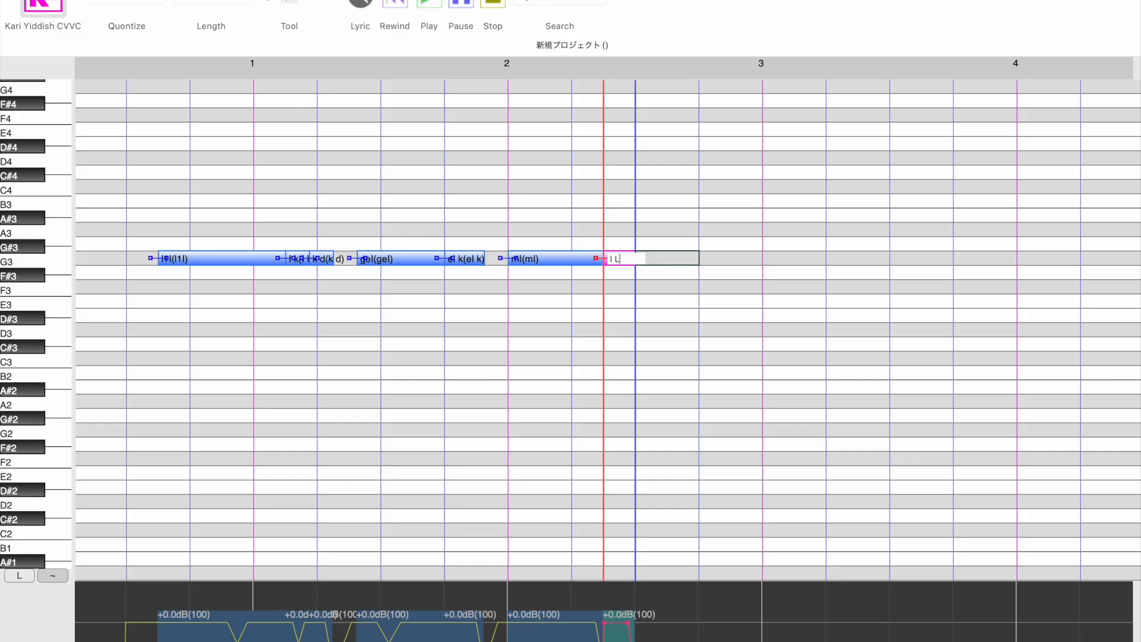
key("Return")
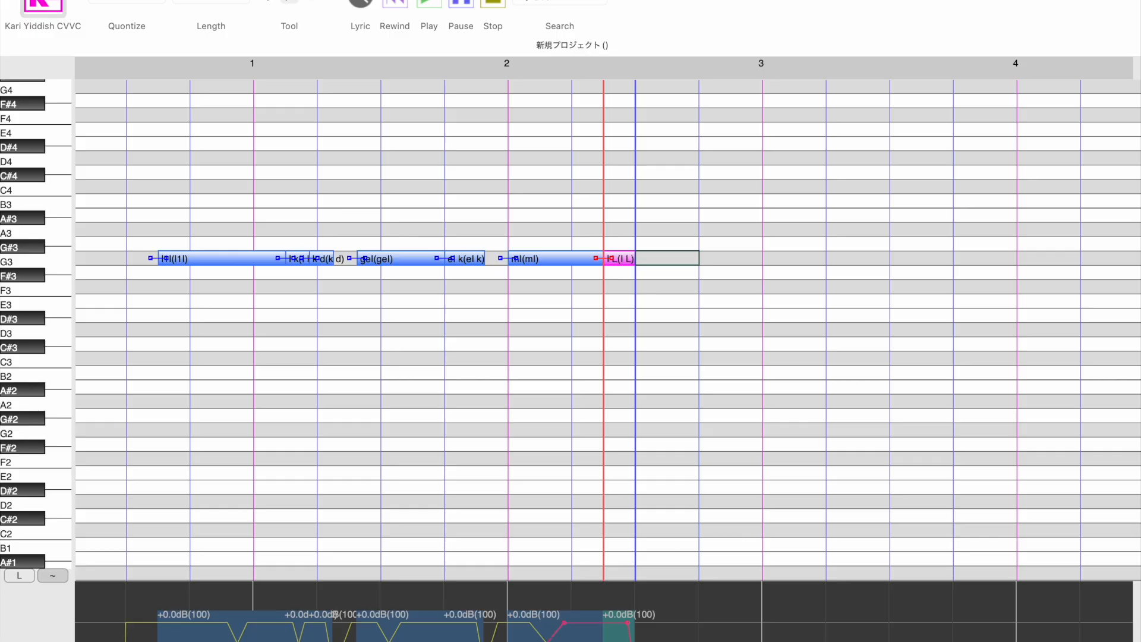
- Draw a G3 note directly after "l L" and give it the lyric "jO"
left_click_drag(640, 262, 701, 262)
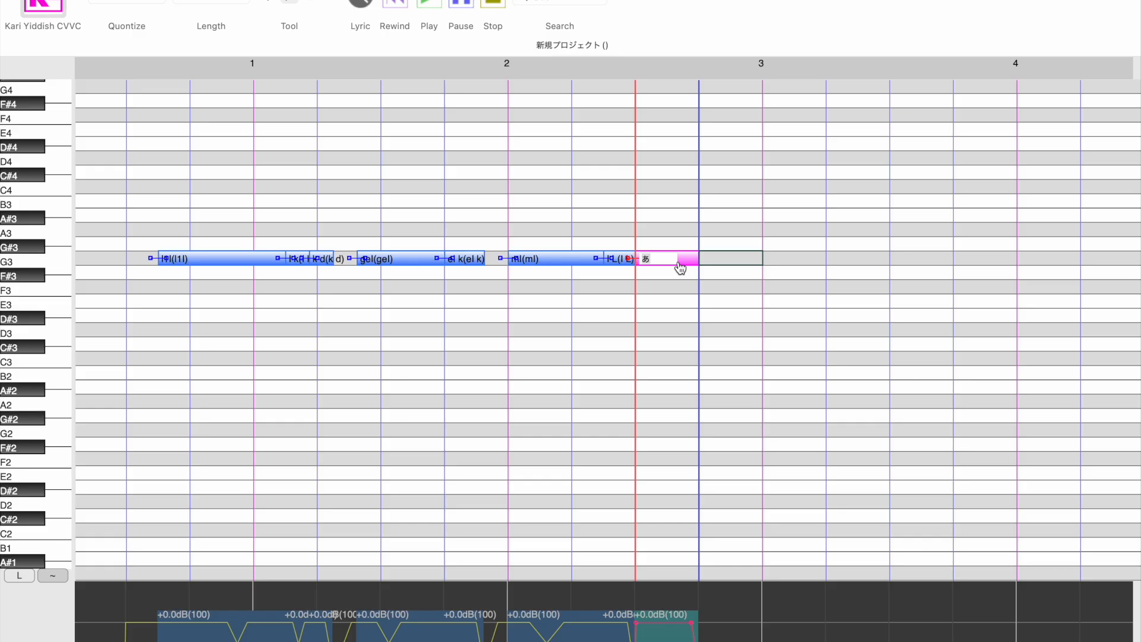
double_click(679, 263)
type("jO")
key("Return")
- Add a short G3 note with the lyric "O n" directly after "jO", ending just before bar 3
left_click(721, 262)
left_click_drag(721, 262, 754, 263)
double_click(741, 263)
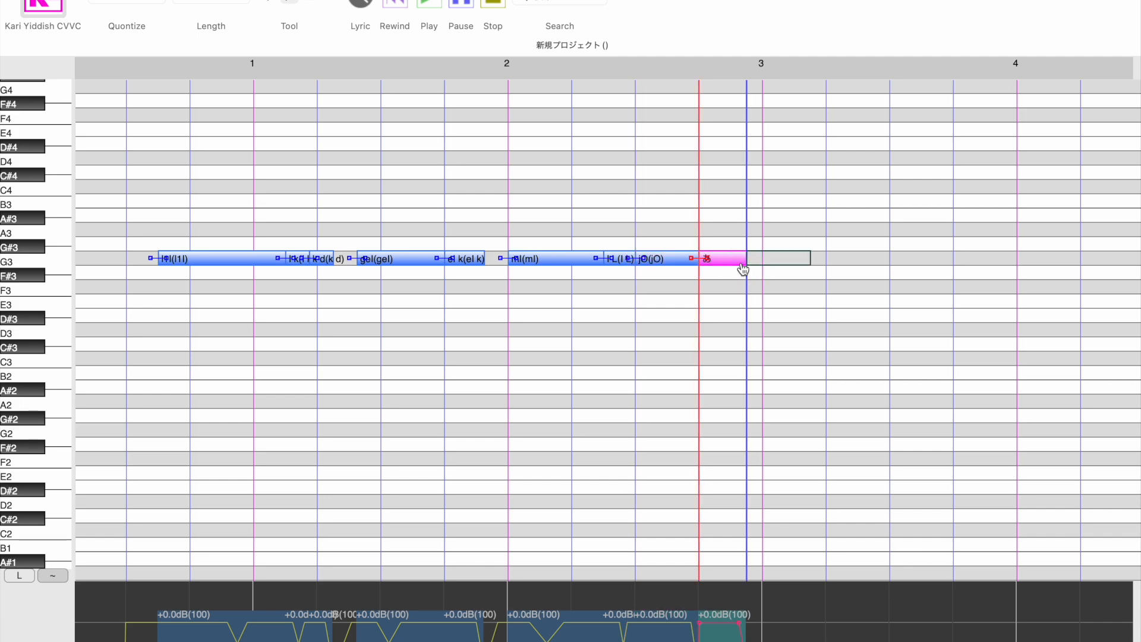
type("O N")
key("Return")
- Place the playback position at bar 2, where the "ml" note starts
left_click_drag(495, 67, 764, 84)
left_click(761, 73)
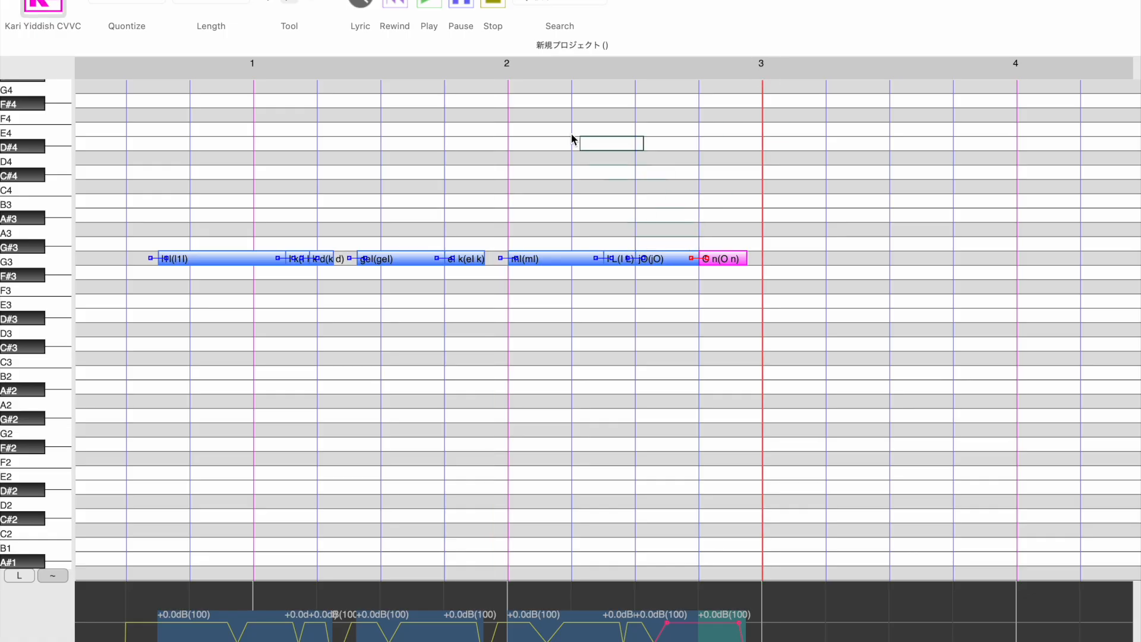
left_click(505, 72)
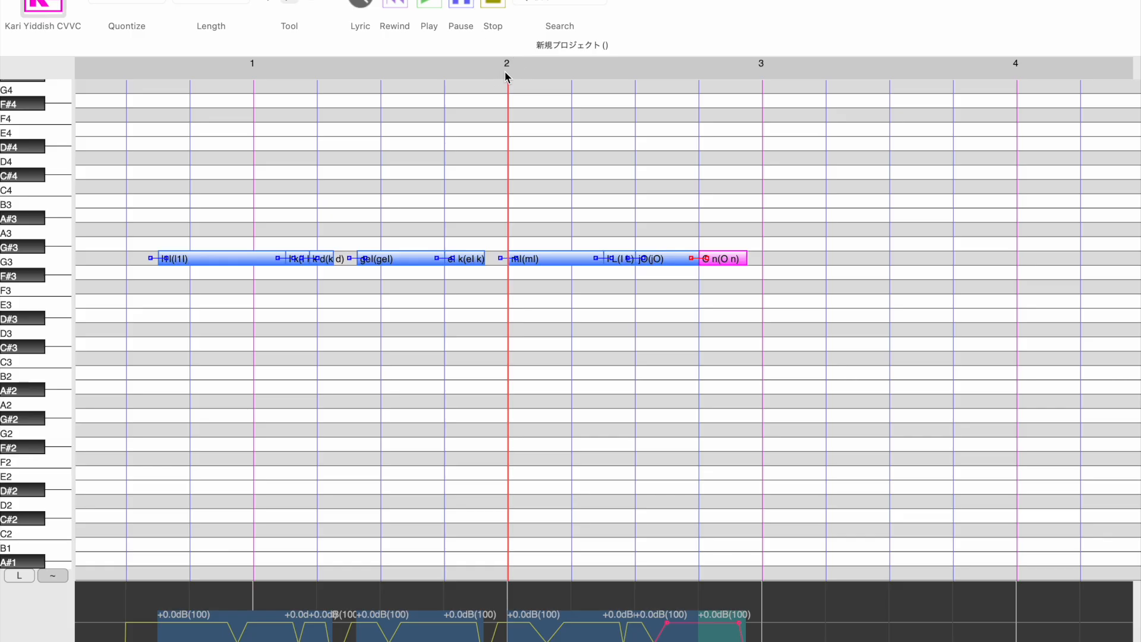
- Draw a G3 note with the lyric "dzO" just after bar 3 and a shorter note "d z" slightly behind it
scroll(525, 105, "right", 5)
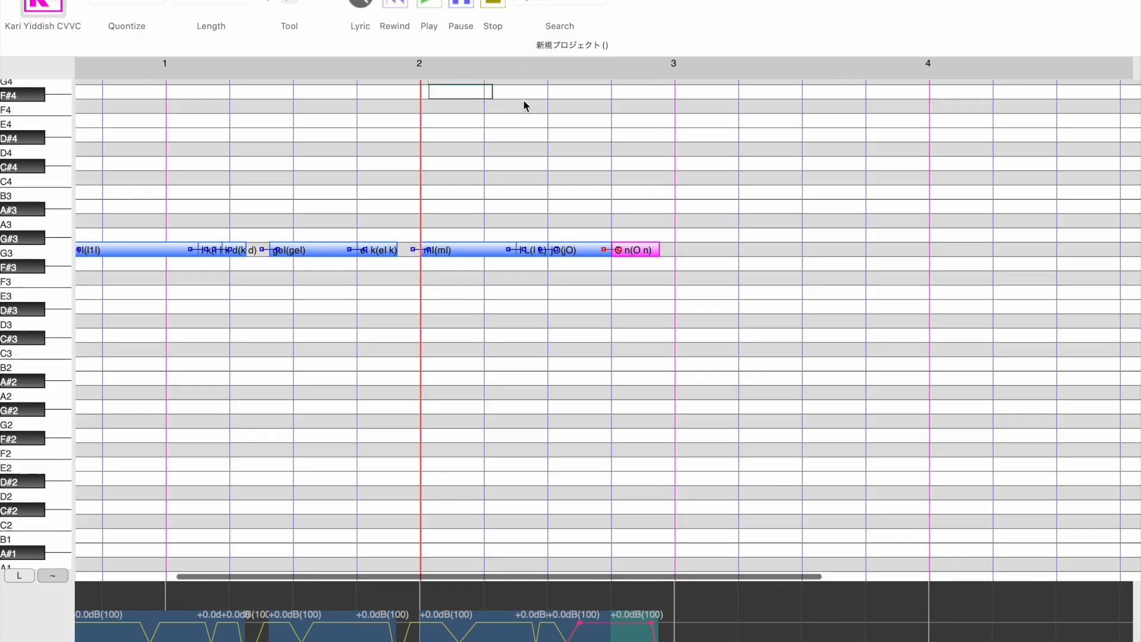
left_click_drag(524, 262, 618, 262)
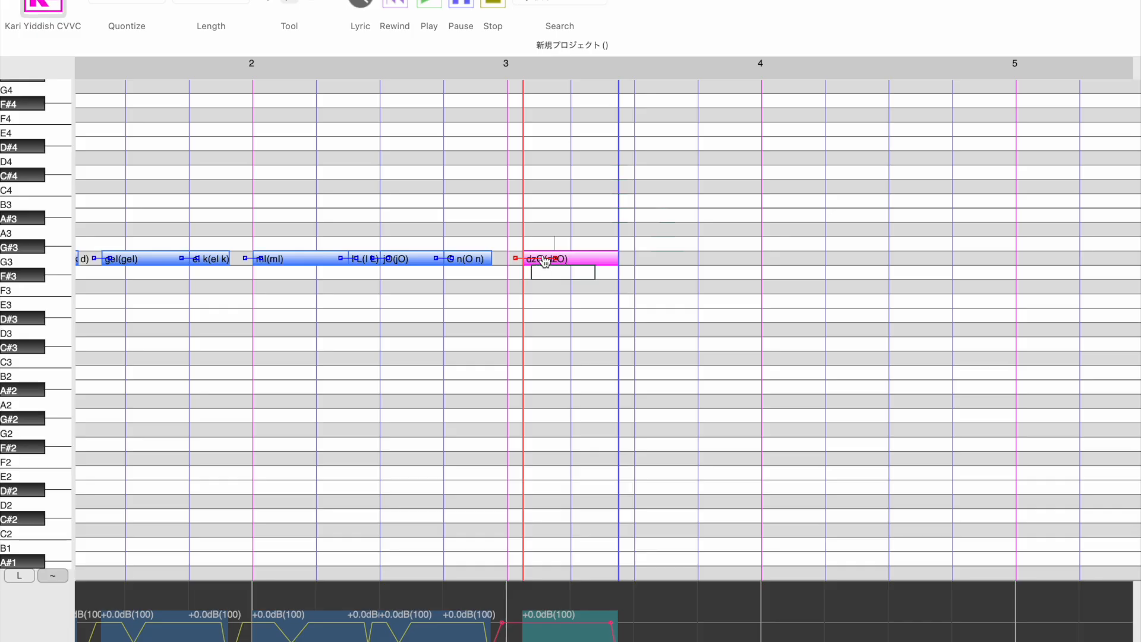
left_click(657, 262)
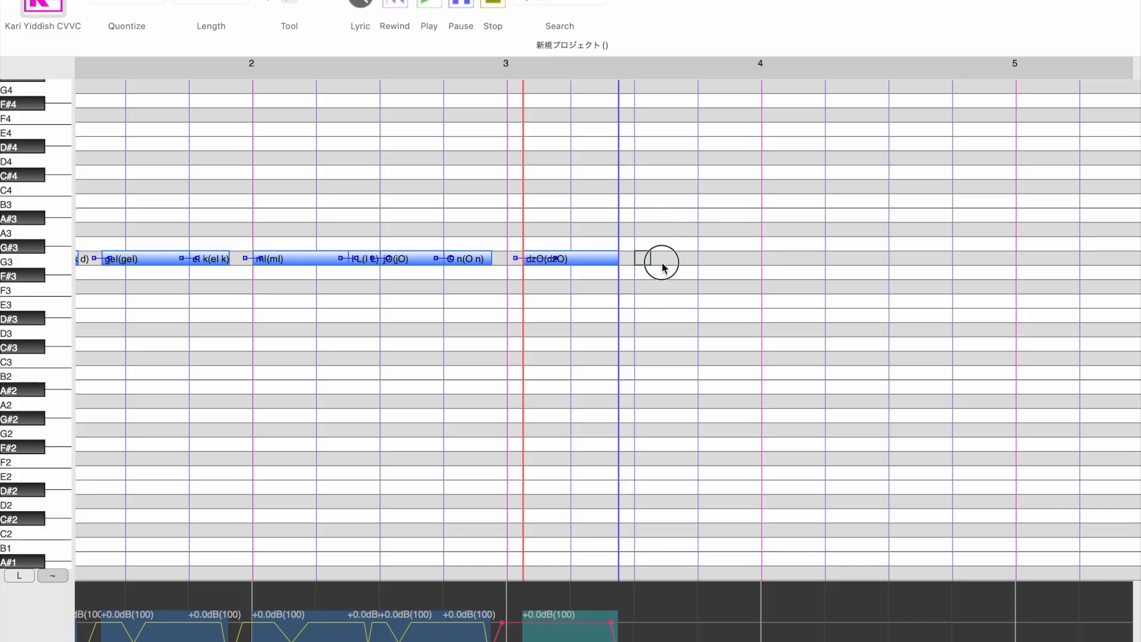
double_click(651, 261)
type("dz")
key("Return")
- Add a G3 note with the lyric "zO" directly after "d z" and place the playback position just before "d z"
mouse_move(663, 266)
left_mouse_down()
mouse_move(740, 265)
mouse_move(720, 260)
left_mouse_up()
left_click_drag(657, 257, 690, 253)
double_click(723, 257)
type("zO")
key("Return")
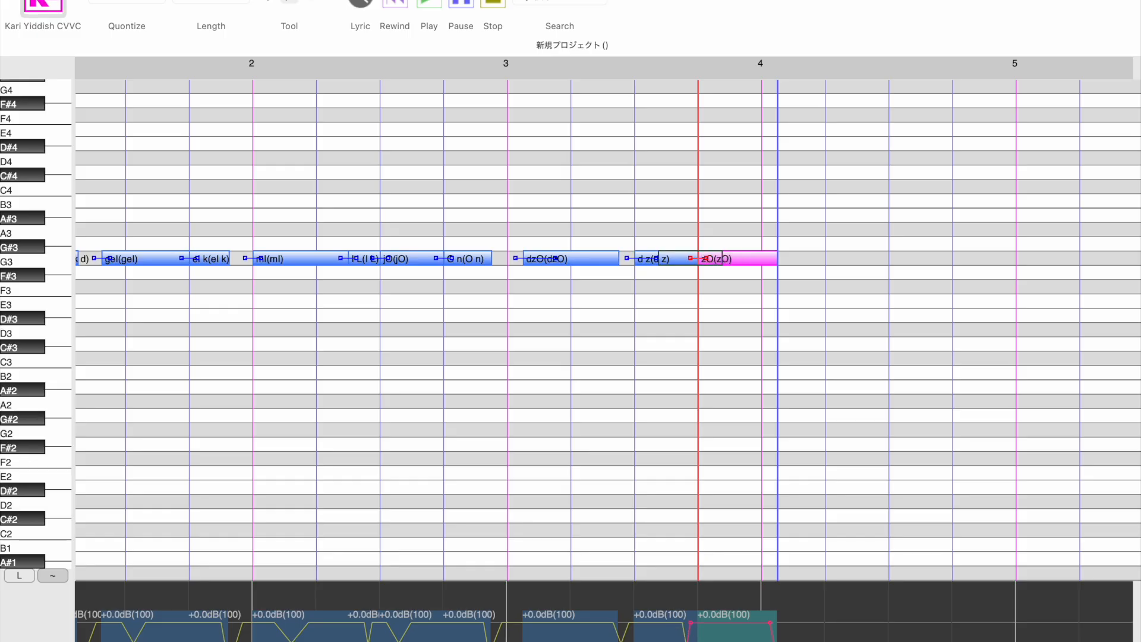
left_click(628, 70)
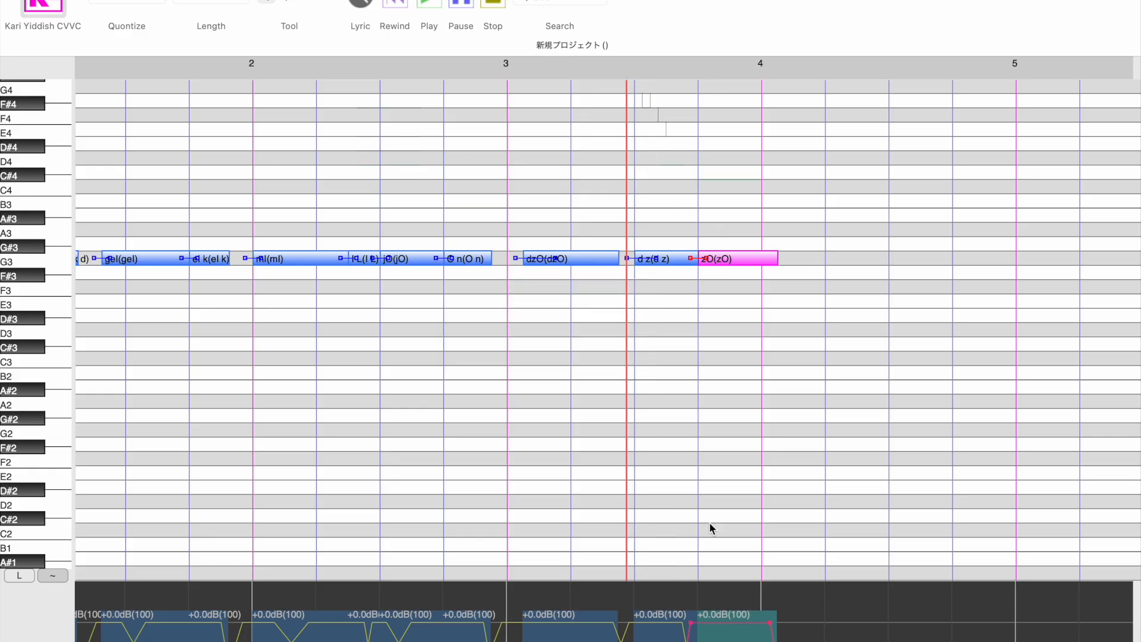
- Cut the "d z" and "zO" notes from the piano roll
left_click_drag(649, 215, 767, 289)
right_click(745, 263)
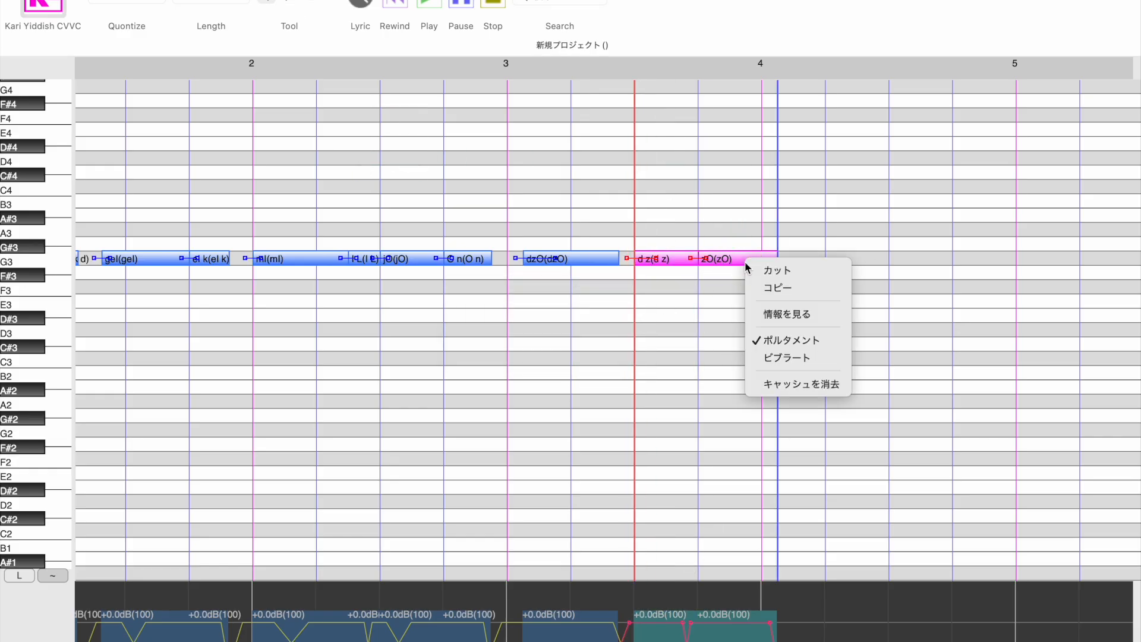
left_click(755, 270)
- Draw a G3 note with the lyric "tsO" shortly after the "dzO" note
left_click(289, 1)
left_click_drag(652, 263, 718, 264)
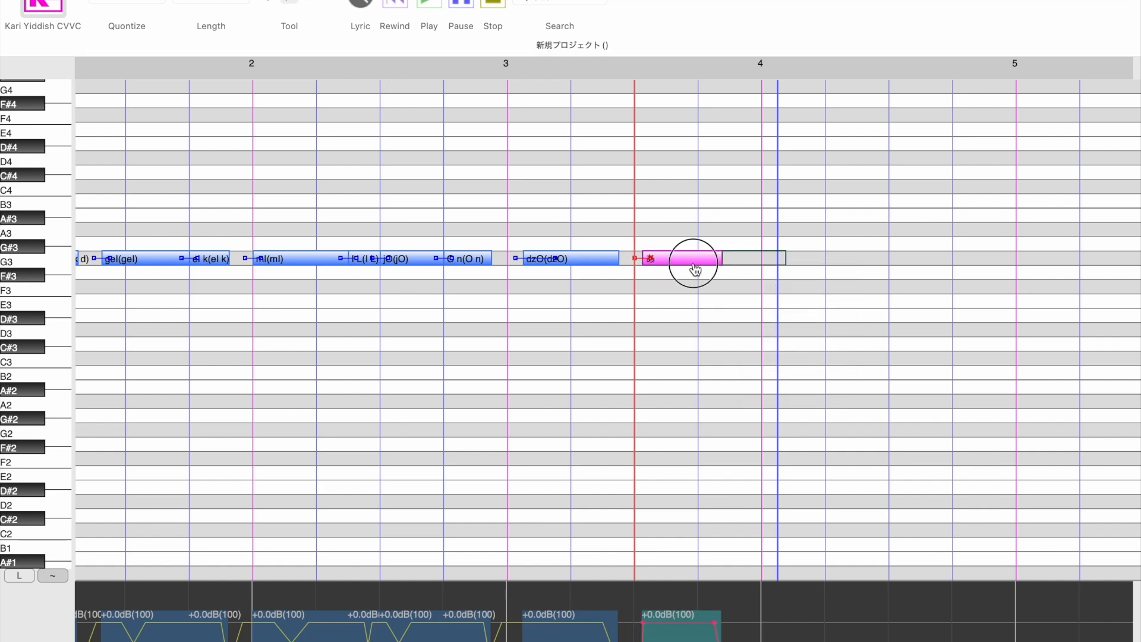
type("tsO(tsO")
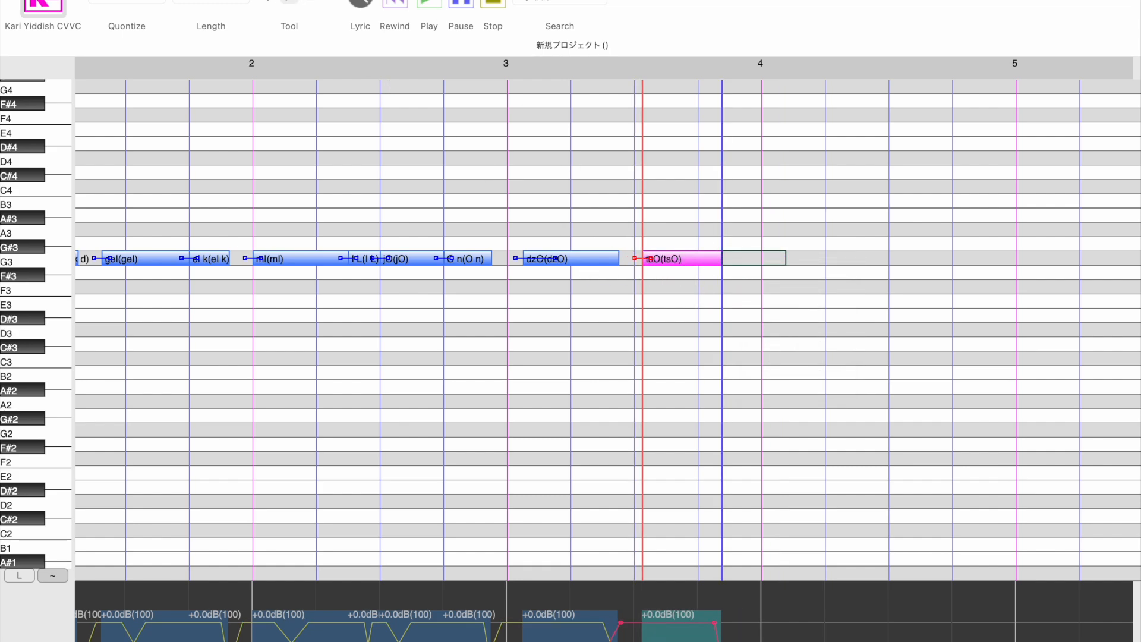
- Cut the "tsO" and "dzO" notes from the piano roll
right_click(694, 261)
left_click(725, 270)
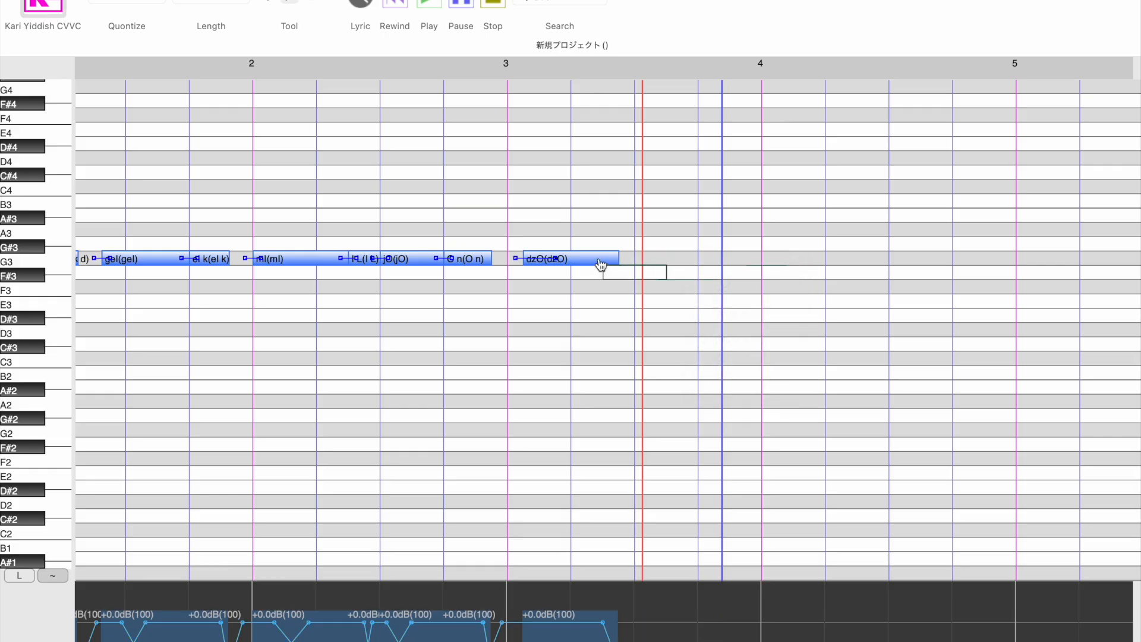
right_click(601, 261)
left_click(629, 271)
- Draw a G3 note slightly after bar 3 and give it the lyric "- el"
left_click(592, 258)
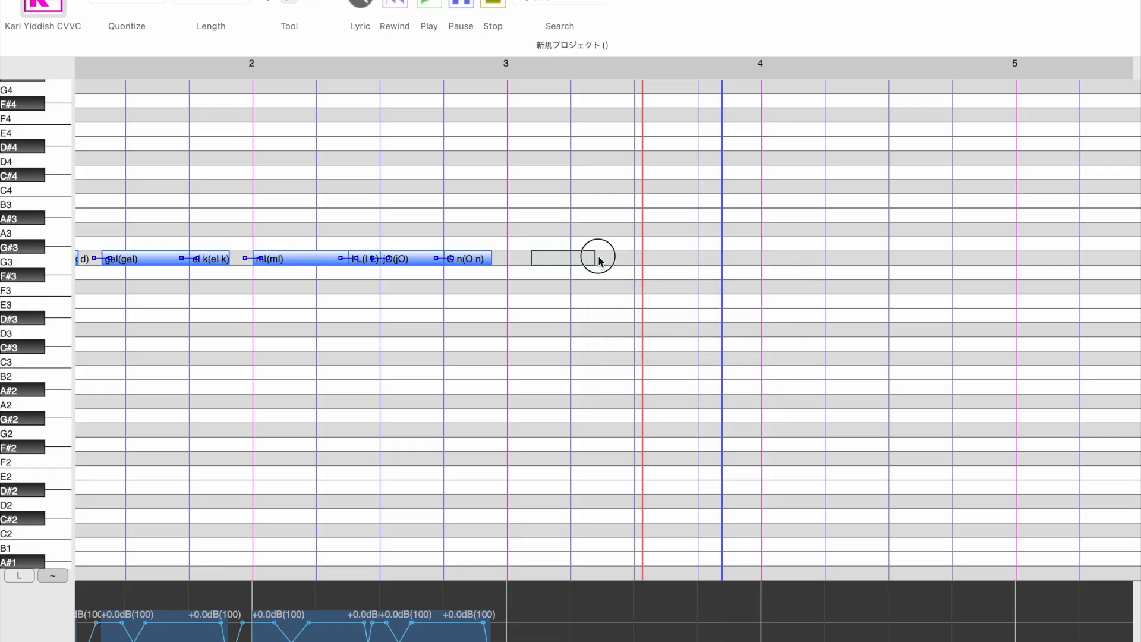
left_click(582, 259)
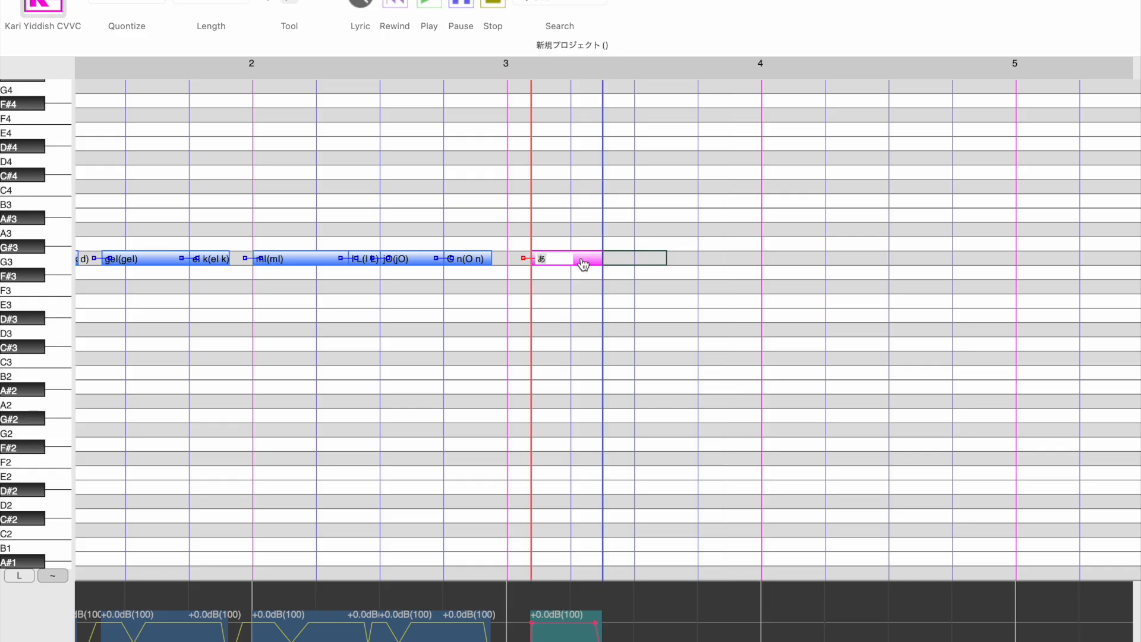
key("BackSpace")
type("- el")
key("Return")
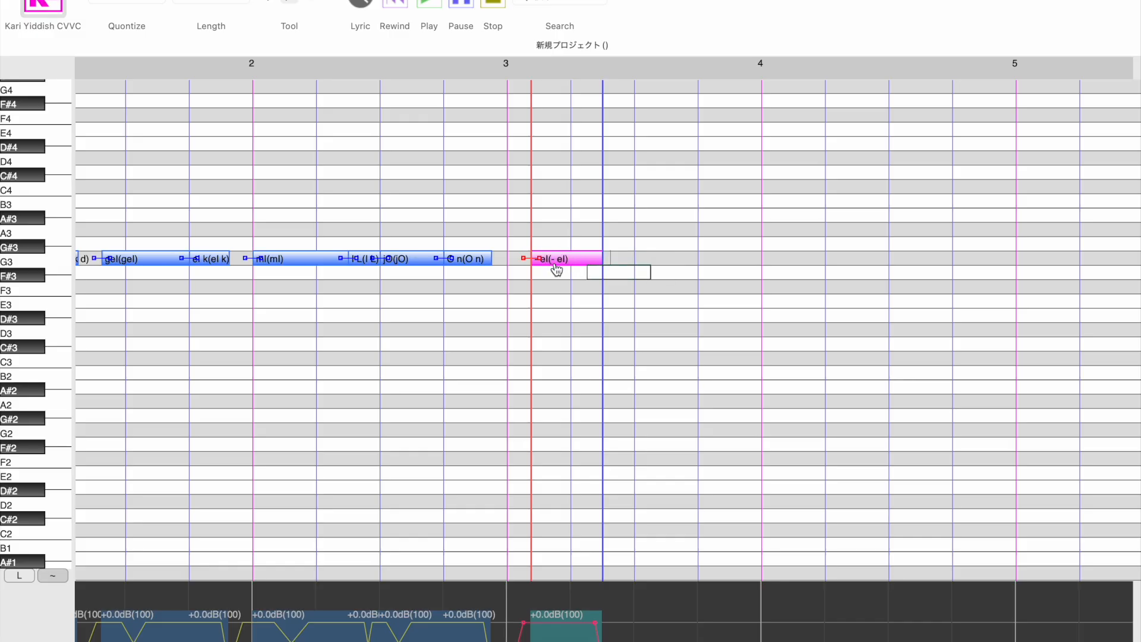
- Move the "- el" note later so it starts just before the middle of bar 3, and keep its lyric
left_click_drag(553, 263, 632, 262)
double_click(634, 260)
key("Left")
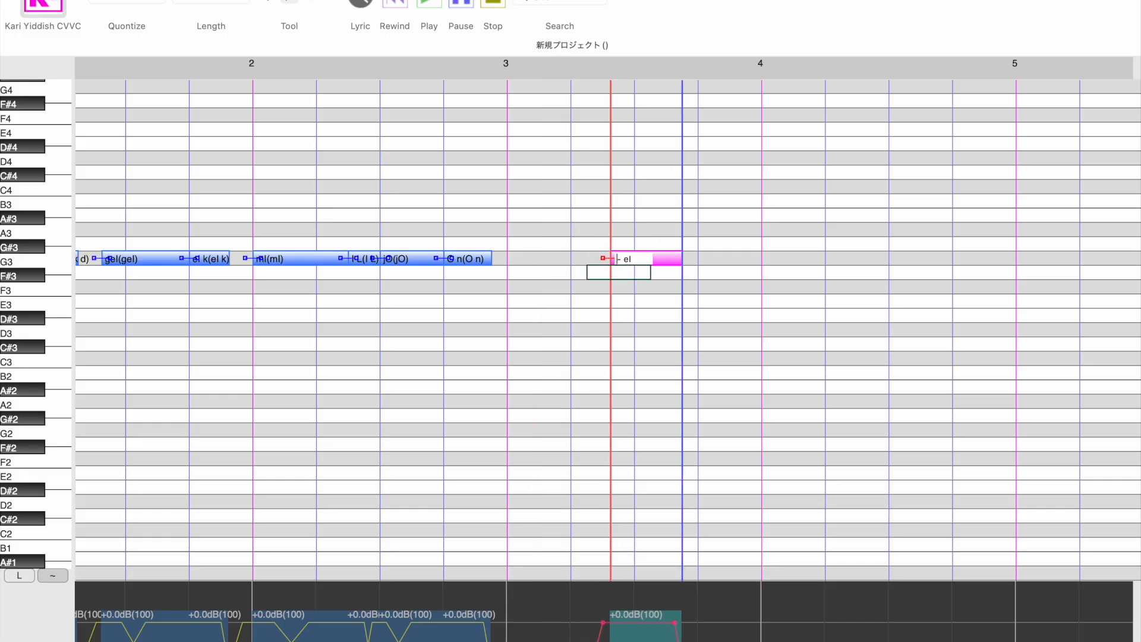
key("shift+Right")
key("shift+Right")
key("Right")
key("Return")
- Add a short G3 note with the lyric "el N" directly after "- el" and place the playback position just before "- el"
left_click(693, 259)
left_click_drag(749, 264, 747, 262)
double_click(719, 262)
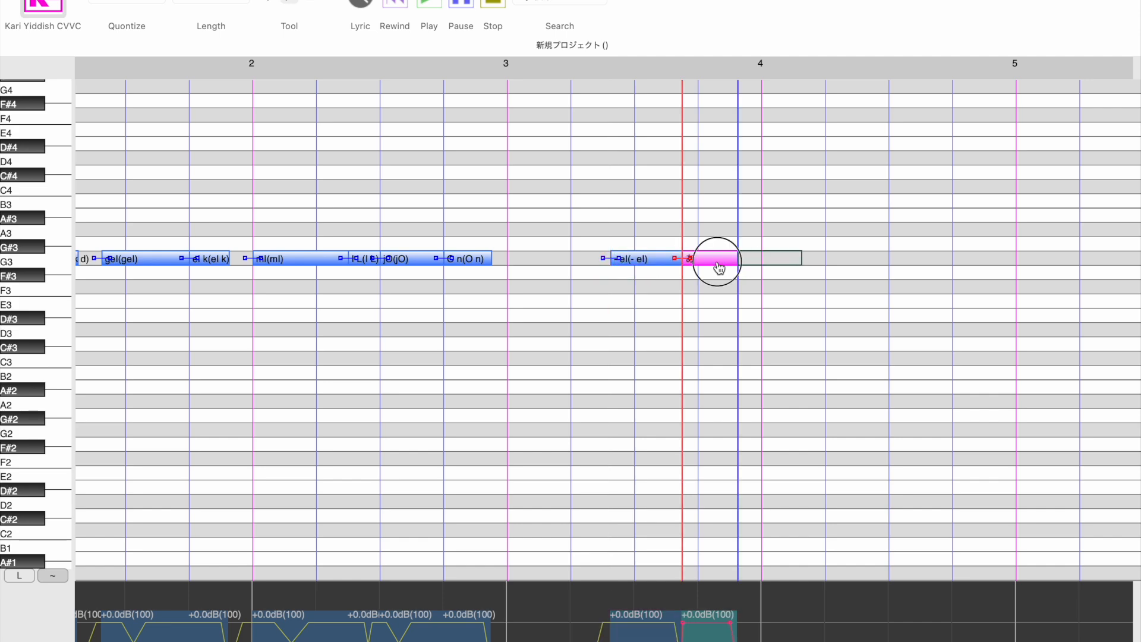
type("el N")
key("Return")
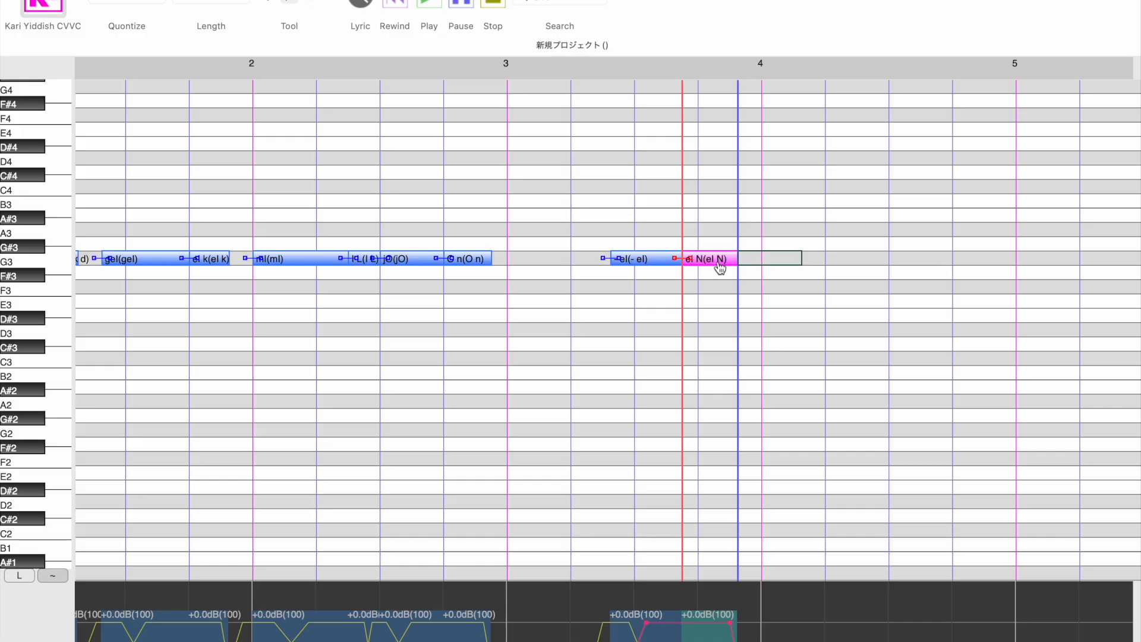
left_click(595, 78)
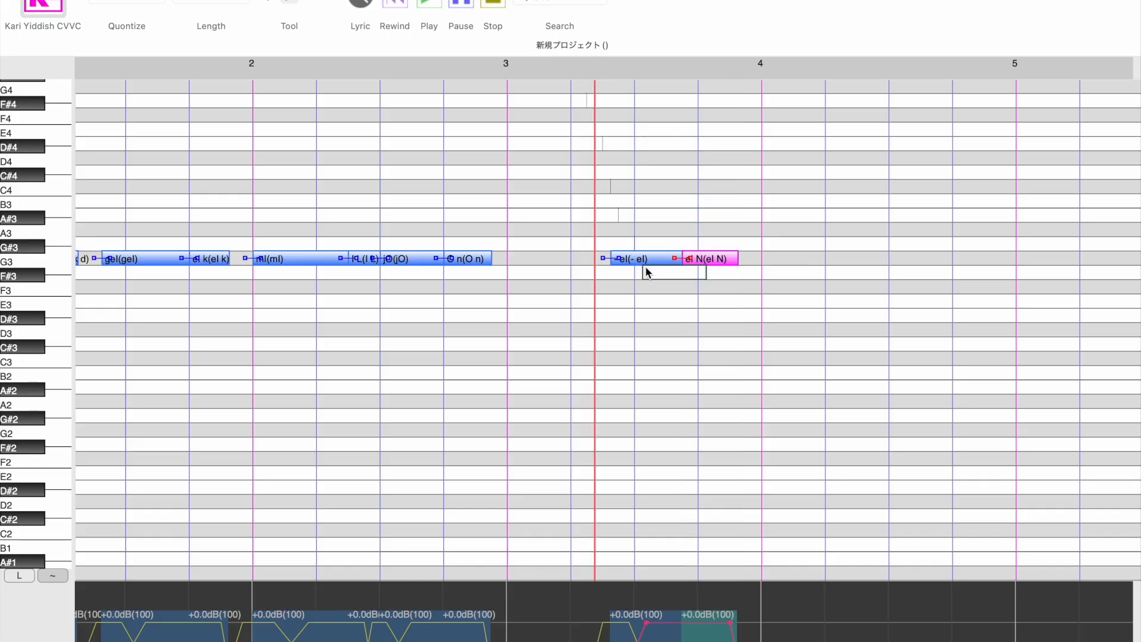
- Draw a G3 note just after the start of bar 4, give it the lyric "vel", and lengthen it to about half a bar
scroll(648, 270, "right", 3)
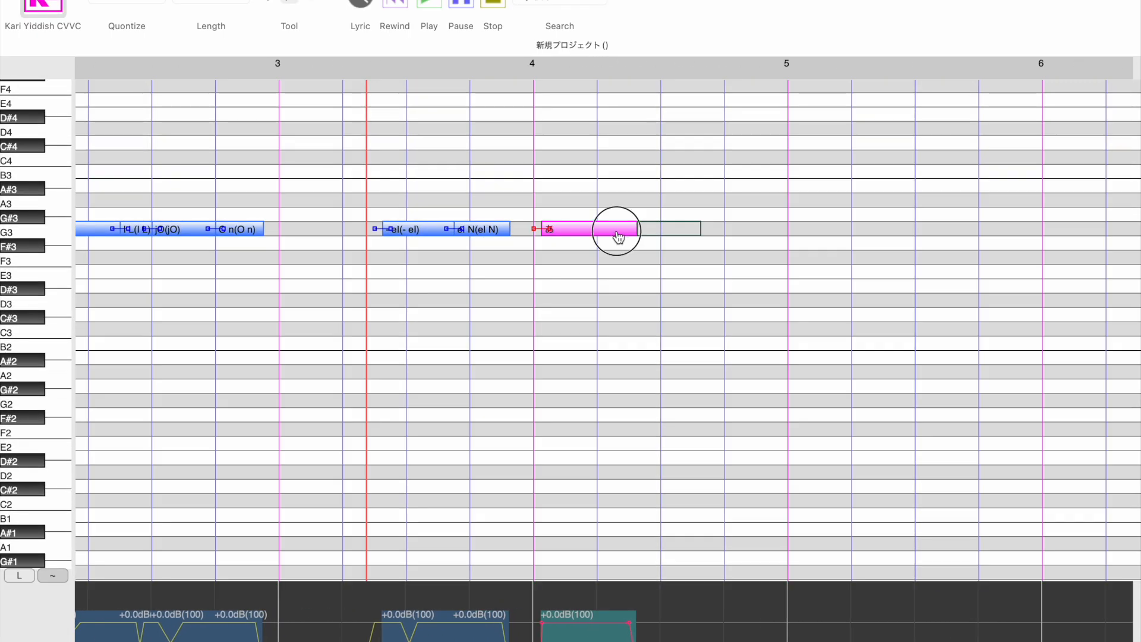
double_click(616, 232)
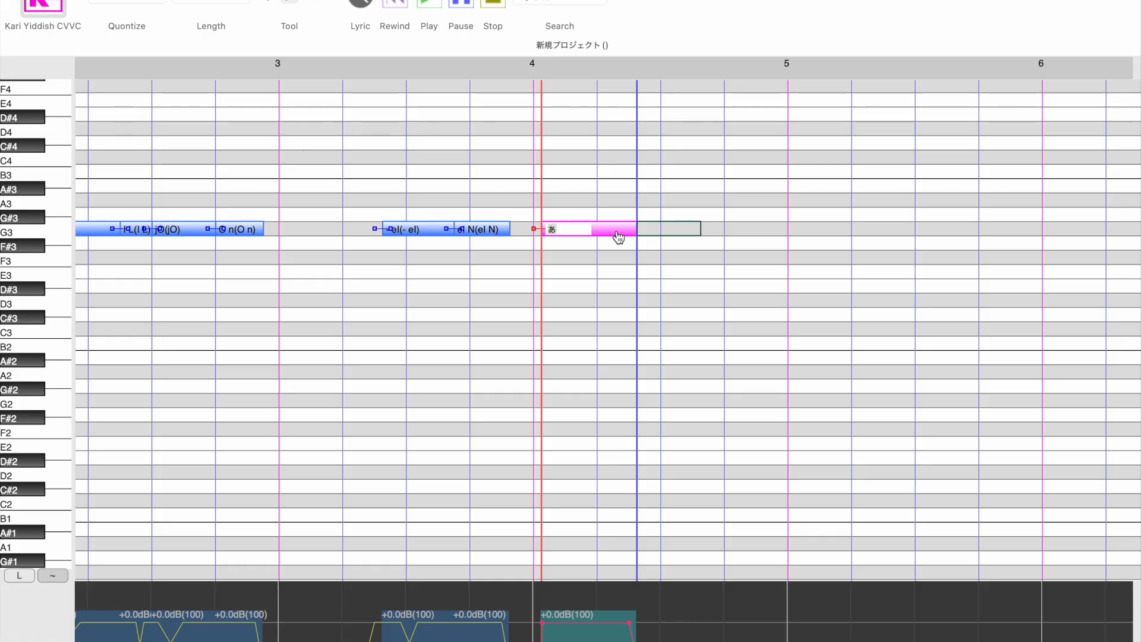
type("vel")
key("Return")
left_click_drag(642, 229, 680, 233)
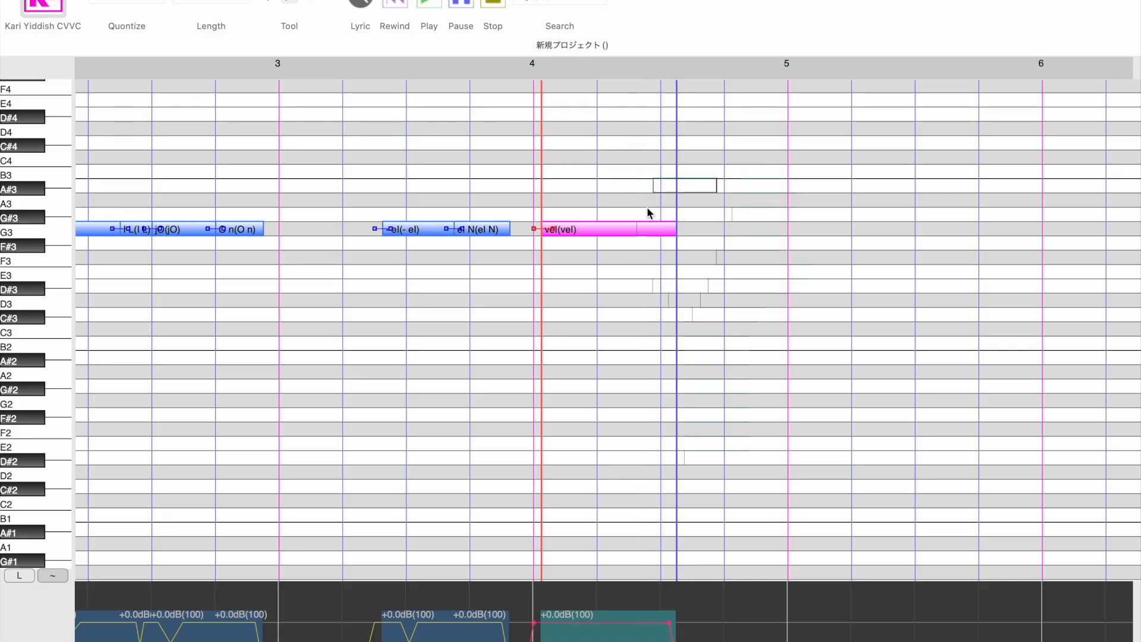
- Add a short G3 note directly after "vel" and give it the ending lyric "el -"
mouse_move(682, 226)
left_mouse_down()
mouse_move(731, 232)
mouse_move(720, 233)
left_mouse_up()
double_click(693, 230)
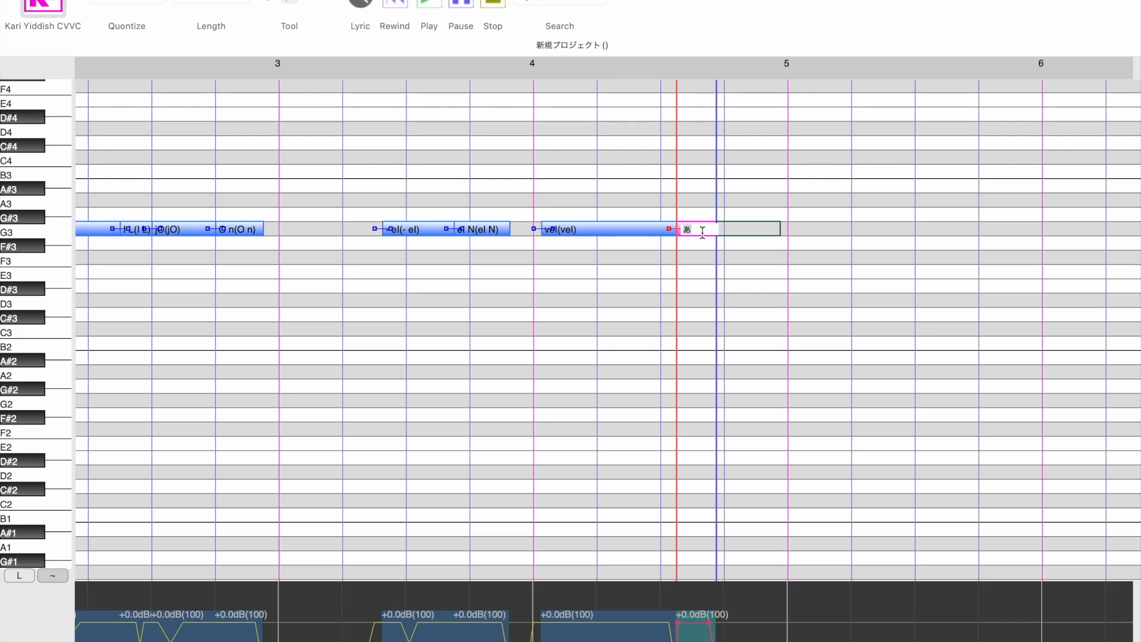
type("el -")
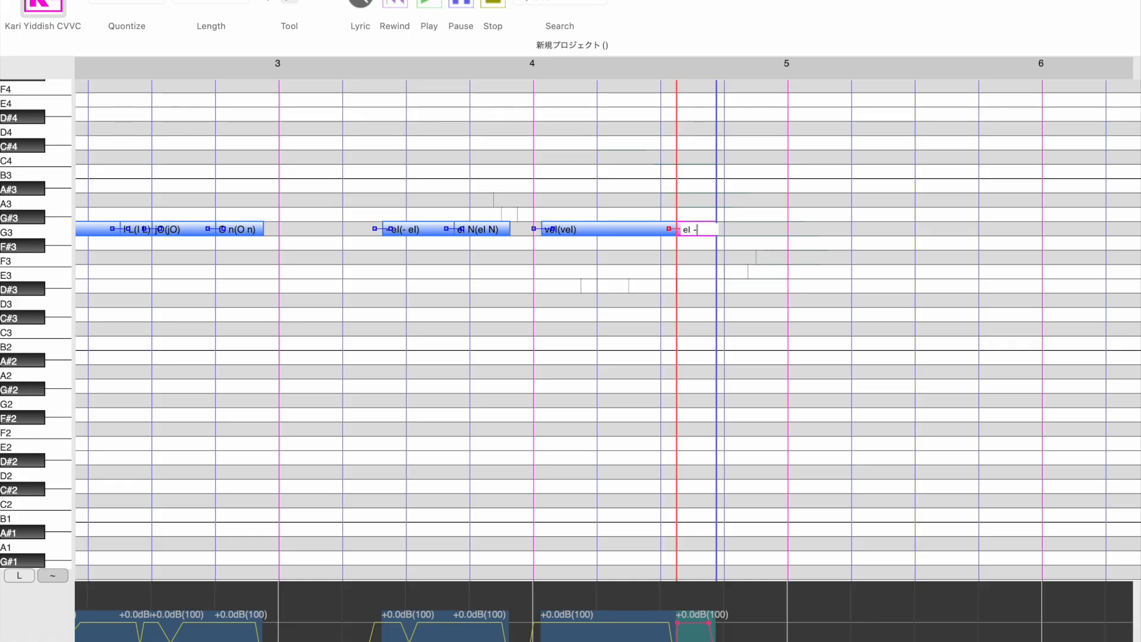
key("Return")
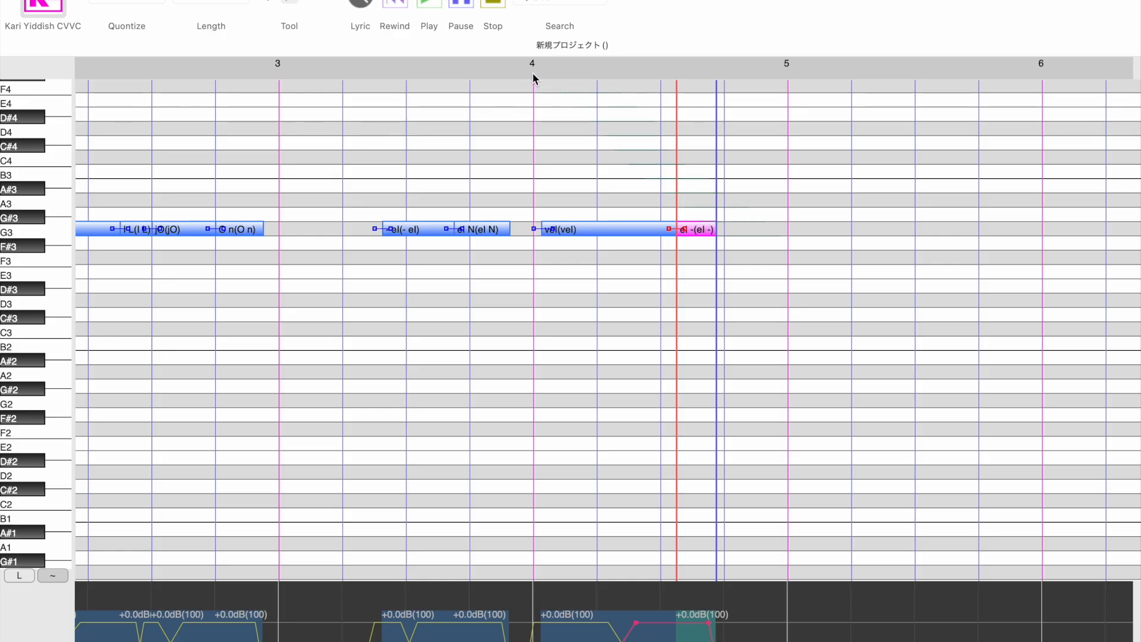
- Try "el h" as the lyric of the short note after "vel" and restore it to "el -"
double_click(696, 229)
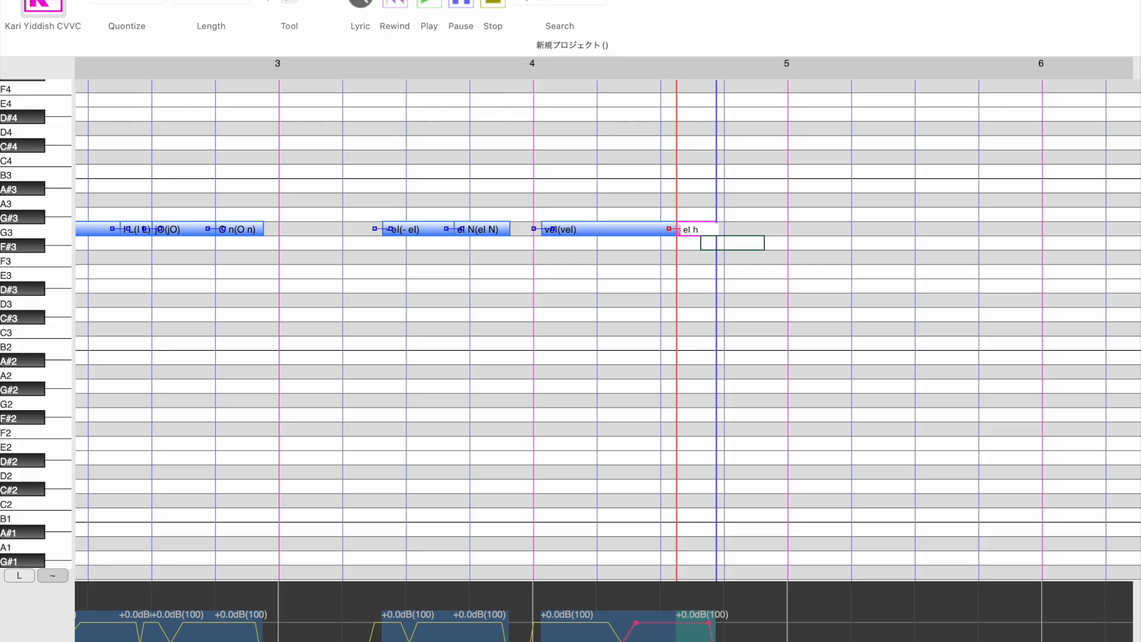
key("BackSpace")
type("-")
key("Return")
scroll(595, 327, "left", 5)
scroll(594, 327, "up", 1)
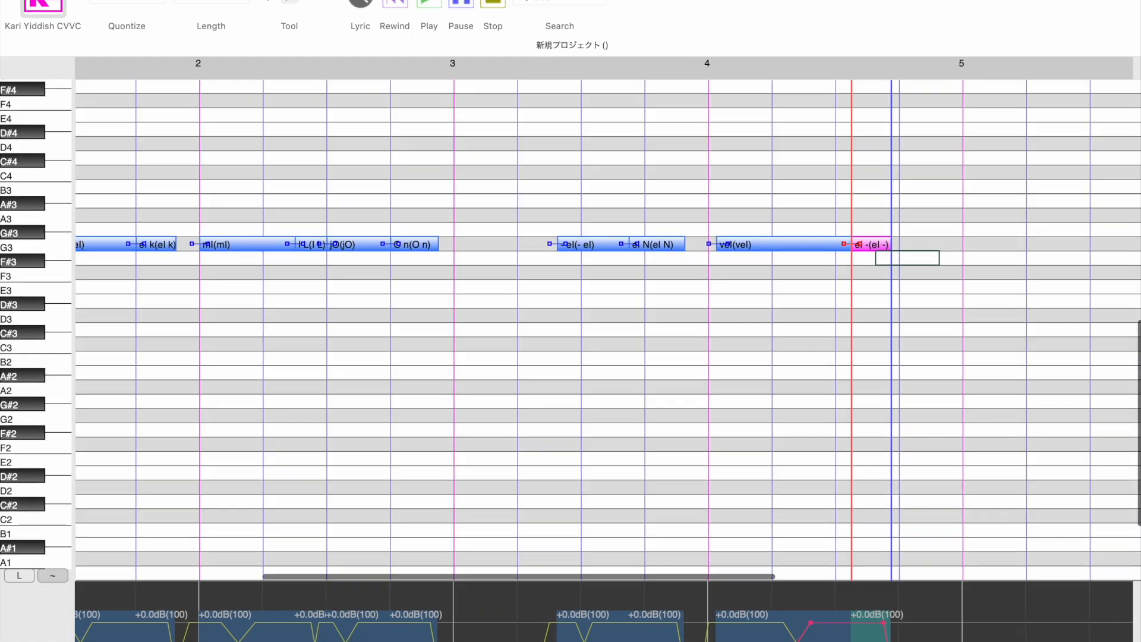
scroll(594, 327, "left", 6)
scroll(595, 327, "up", 1)
scroll(594, 327, "left", 1)
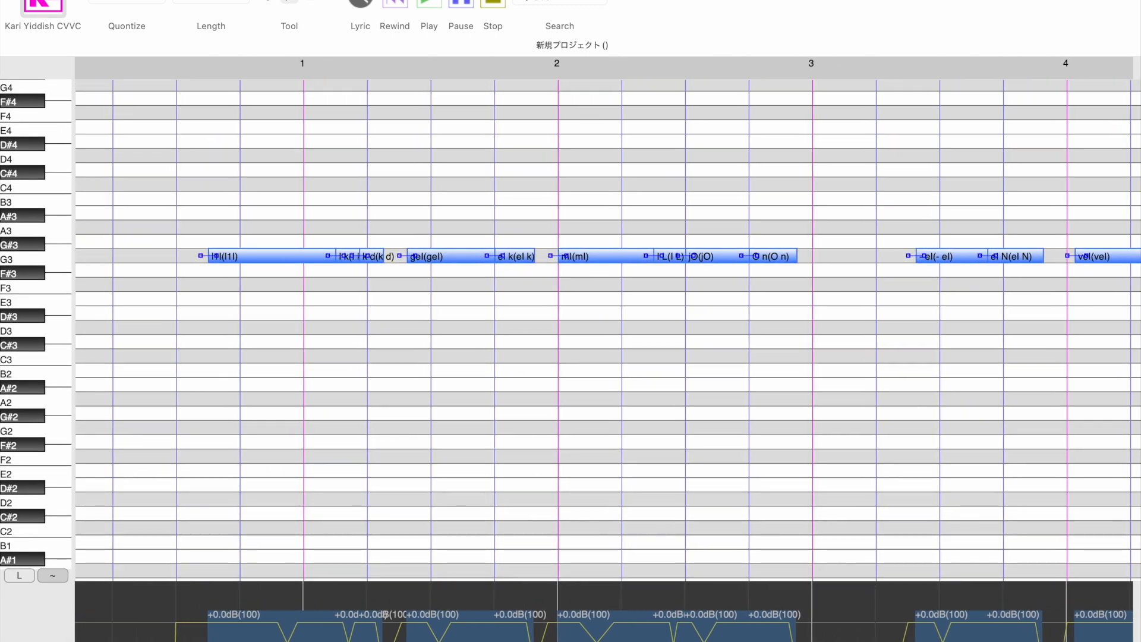